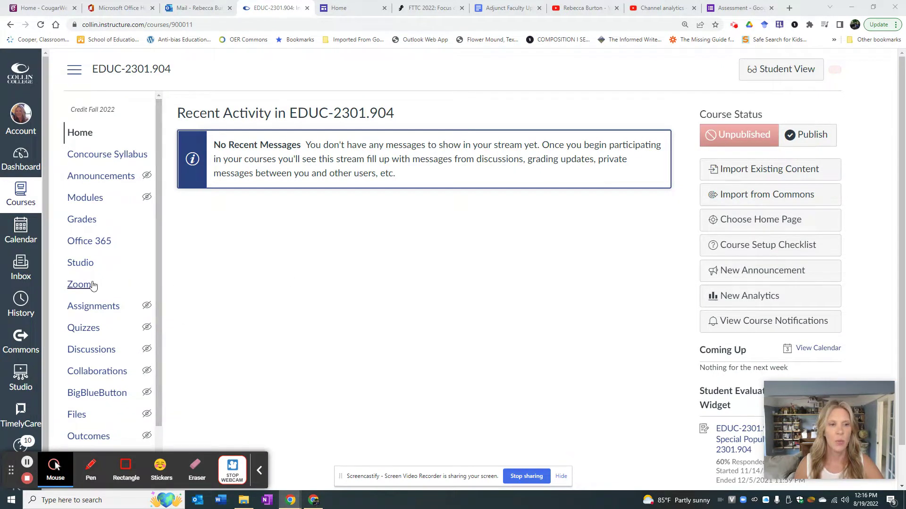
Step: Go from the EDUC-2301.904 home page to the Commons search page
{"action": "scroll", "coordinate": [91, 285], "scroll_direction": "down", "scroll_amount": 3}
{"action": "left_click", "coordinate": [21, 344]}
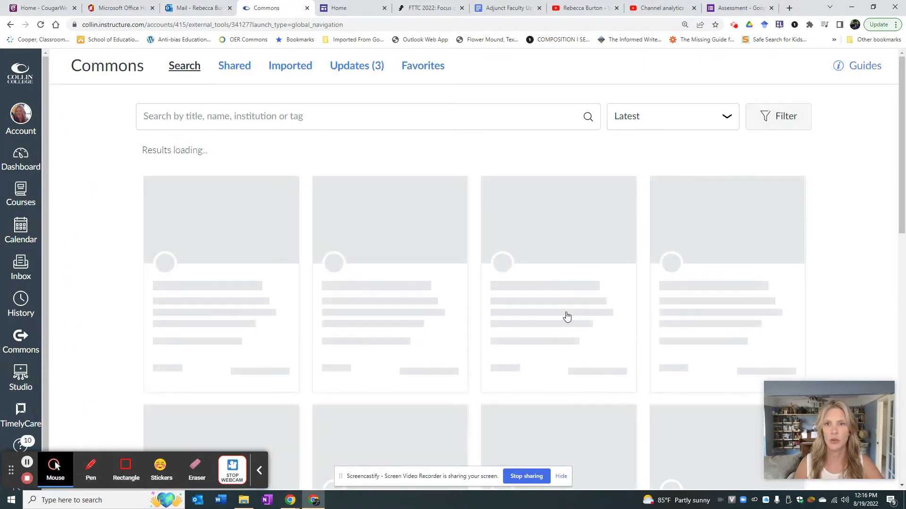
Step: Search Commons by the author's name and preview the Education Key Assessments and Labs course resource
{"action": "left_click", "coordinate": [192, 118]}
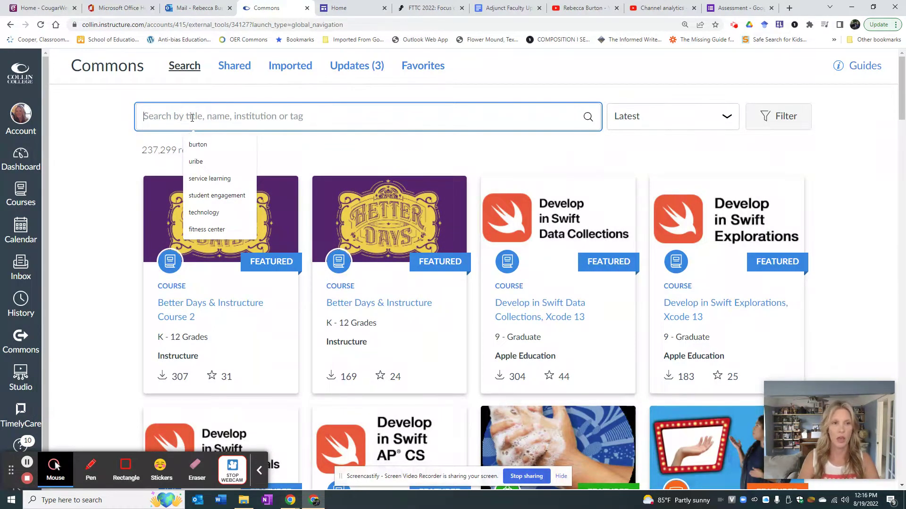
{"action": "type", "text": "rebecca burton"}
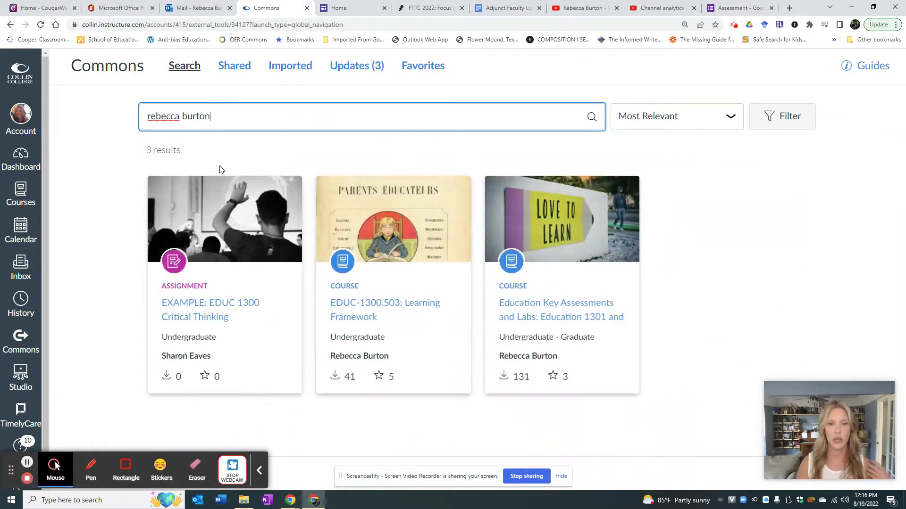
{"action": "left_click", "coordinate": [542, 316]}
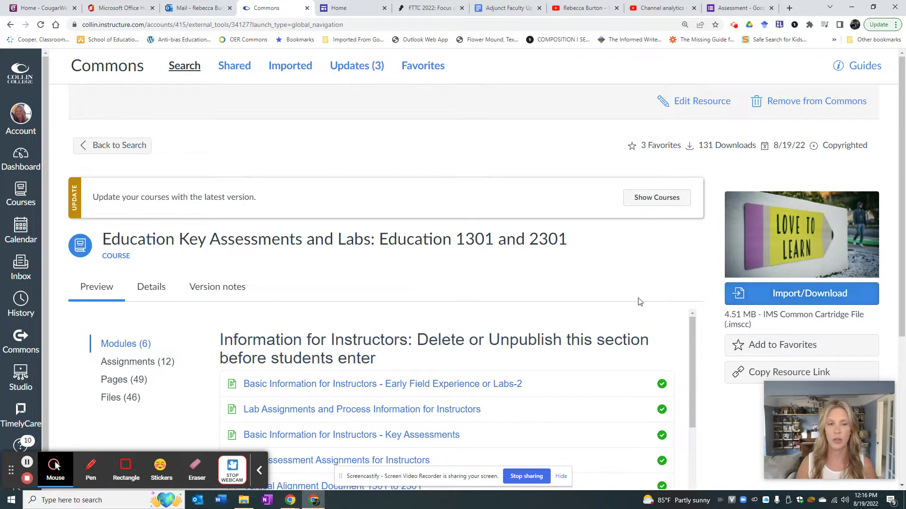
{"action": "scroll", "coordinate": [639, 302], "scroll_direction": "down", "scroll_amount": 1}
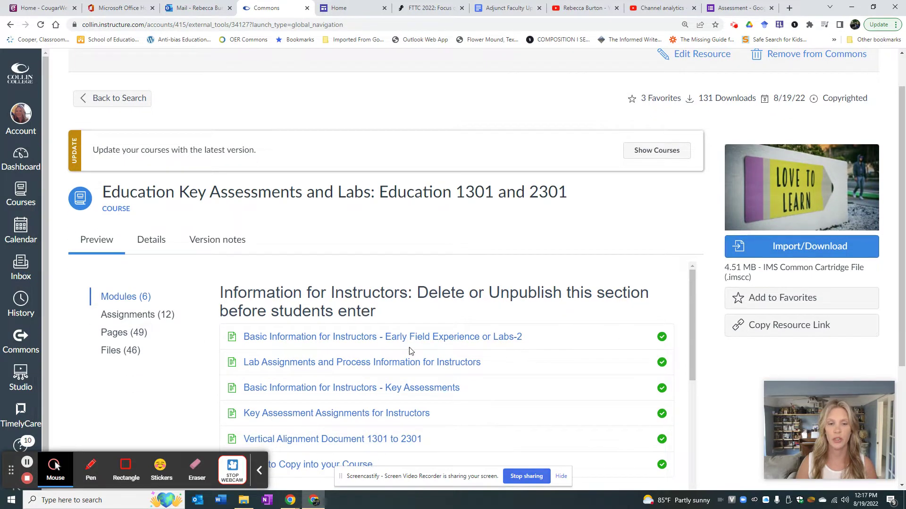
{"action": "scroll", "coordinate": [410, 351], "scroll_direction": "down", "scroll_amount": 7}
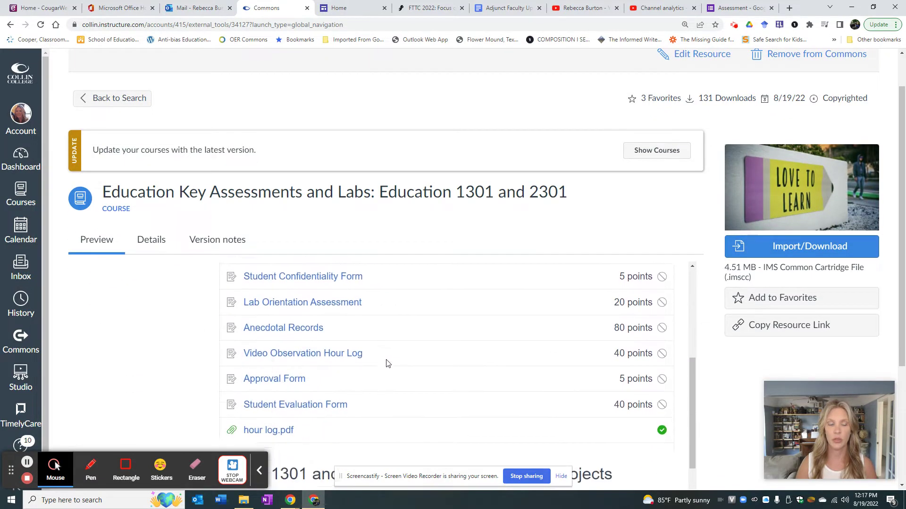
{"action": "scroll", "coordinate": [387, 364], "scroll_direction": "down", "scroll_amount": 8}
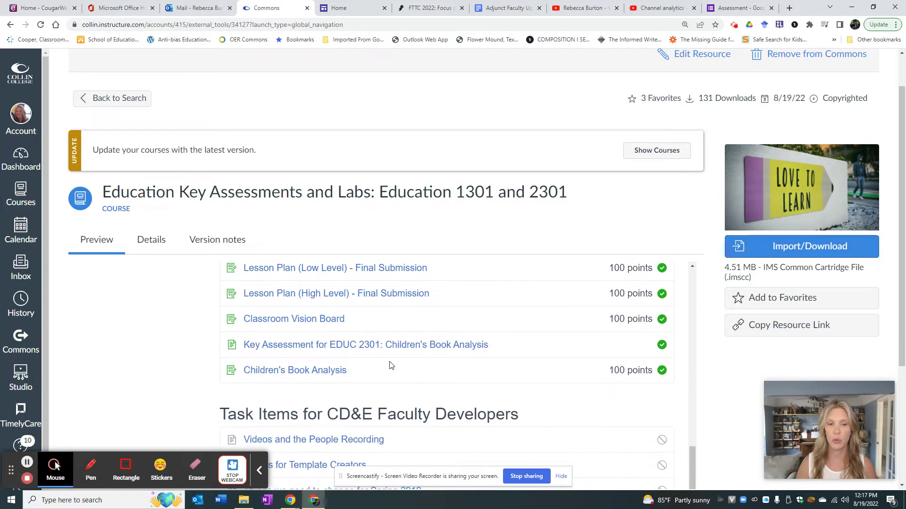
{"action": "scroll", "coordinate": [390, 366], "scroll_direction": "up", "scroll_amount": 4}
Step: Import the resource into EDUC-2301.904: Intro to Special Populations
{"action": "left_click", "coordinate": [788, 255]}
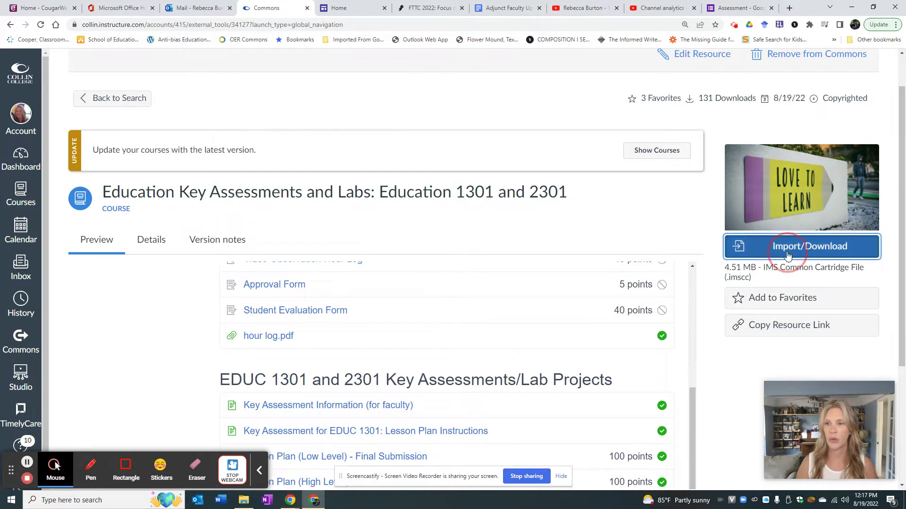
{"action": "scroll", "coordinate": [690, 285], "scroll_direction": "down", "scroll_amount": 1}
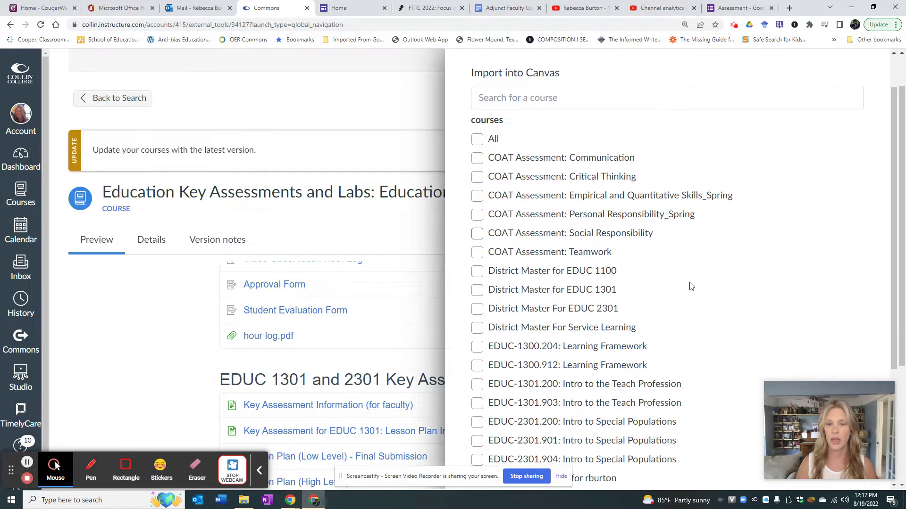
{"action": "scroll", "coordinate": [690, 285], "scroll_direction": "down", "scroll_amount": 2}
{"action": "left_click", "coordinate": [477, 366]}
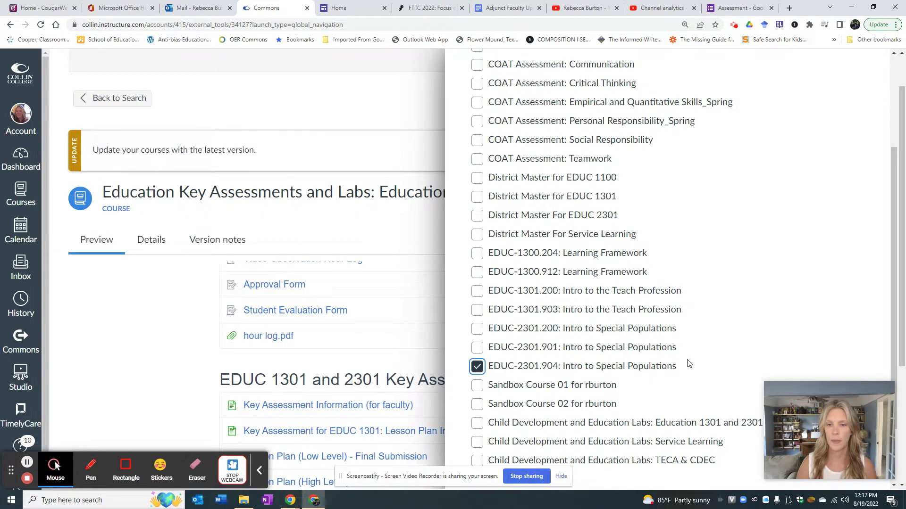
{"action": "scroll", "coordinate": [679, 335], "scroll_direction": "up", "scroll_amount": 4}
{"action": "scroll", "coordinate": [630, 279], "scroll_direction": "down", "scroll_amount": 5}
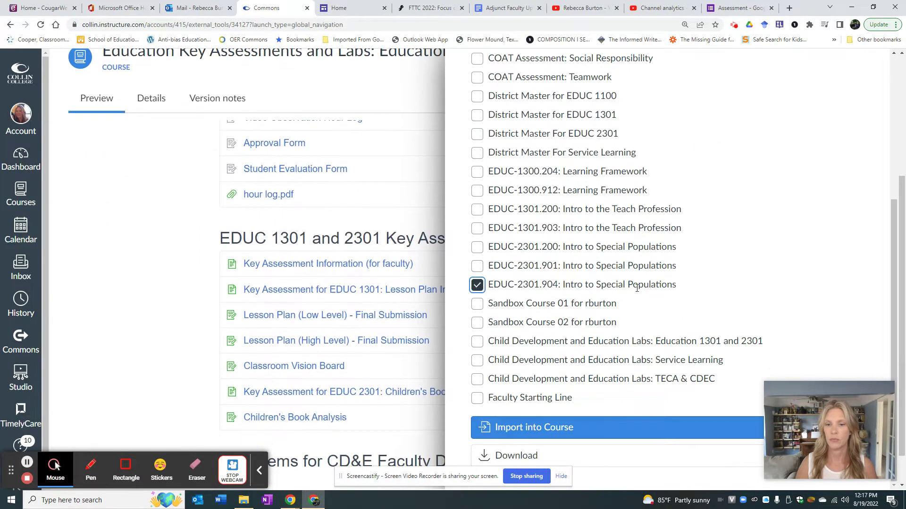
{"action": "left_click", "coordinate": [578, 425]}
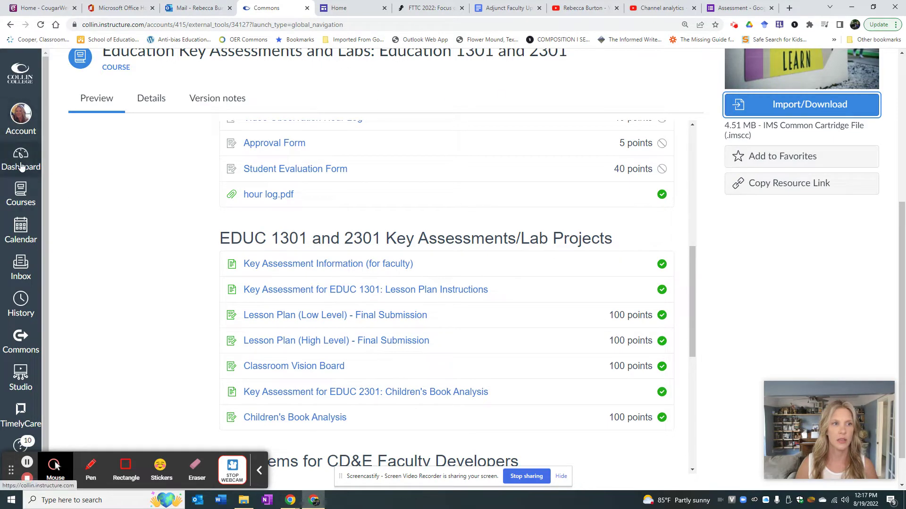
Step: Open the unpublished EDUC-2301.904: Intro to Special Populations course from the Courses list
{"action": "left_click", "coordinate": [21, 195]}
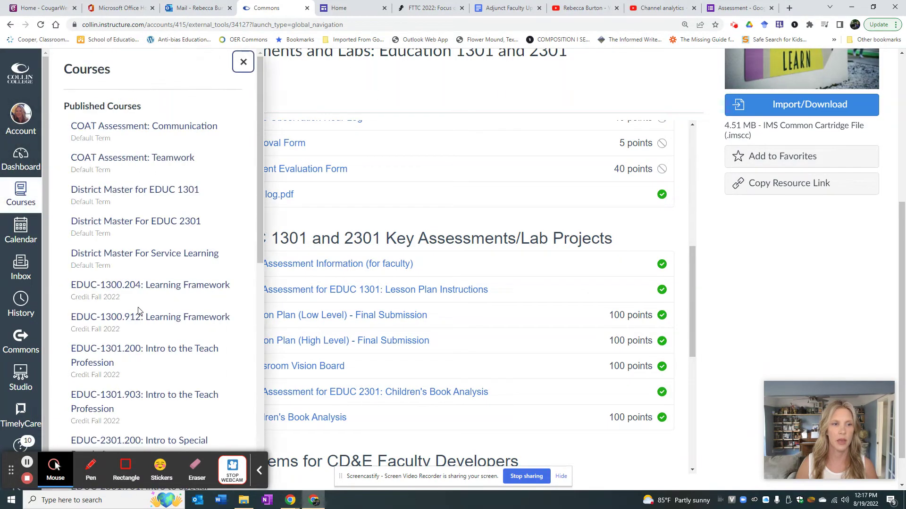
{"action": "scroll", "coordinate": [147, 320], "scroll_direction": "down", "scroll_amount": 5}
{"action": "scroll", "coordinate": [135, 387], "scroll_direction": "down", "scroll_amount": 5}
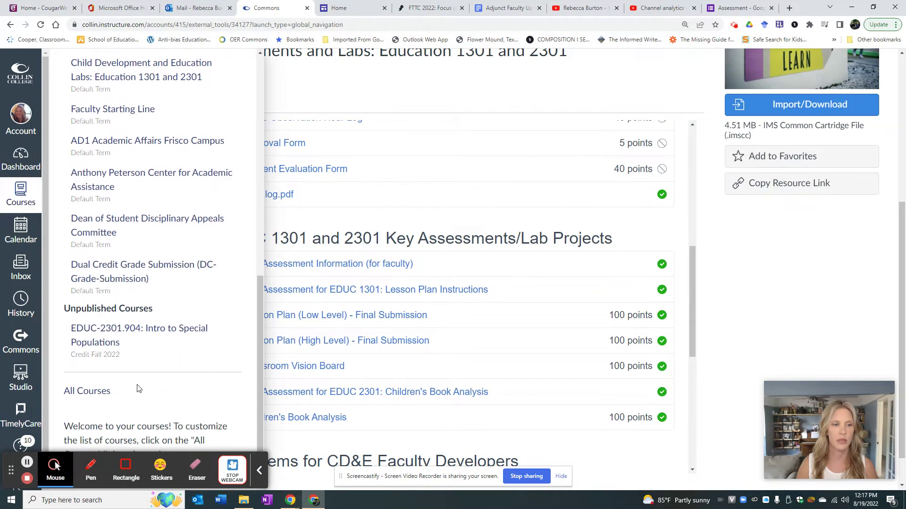
{"action": "left_click", "coordinate": [128, 340]}
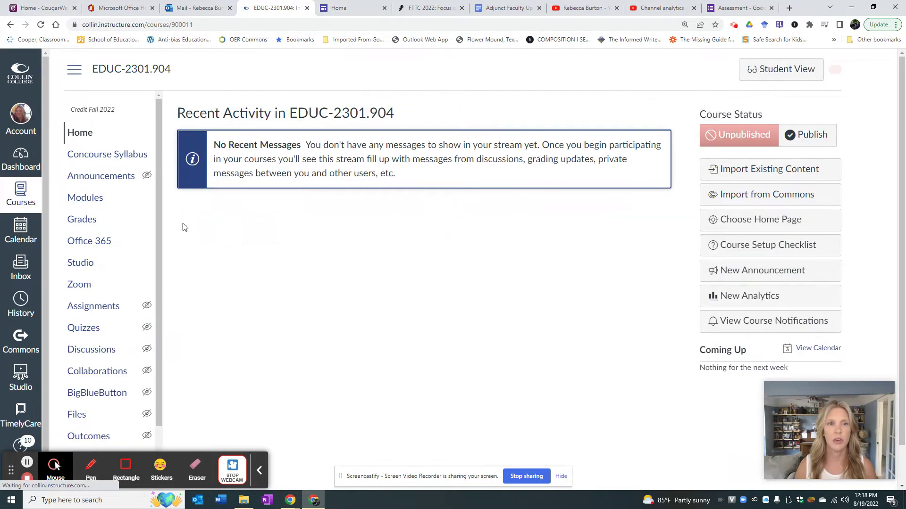
Step: Delete the Information for Instructors module from the course Modules page
{"action": "left_click", "coordinate": [85, 199]}
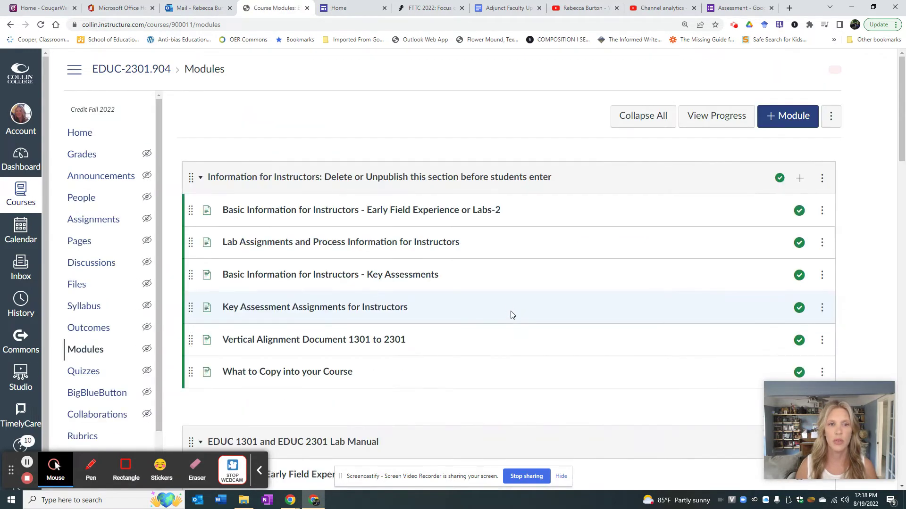
{"action": "scroll", "coordinate": [505, 278], "scroll_direction": "down", "scroll_amount": 2}
{"action": "scroll", "coordinate": [505, 279], "scroll_direction": "down", "scroll_amount": 9}
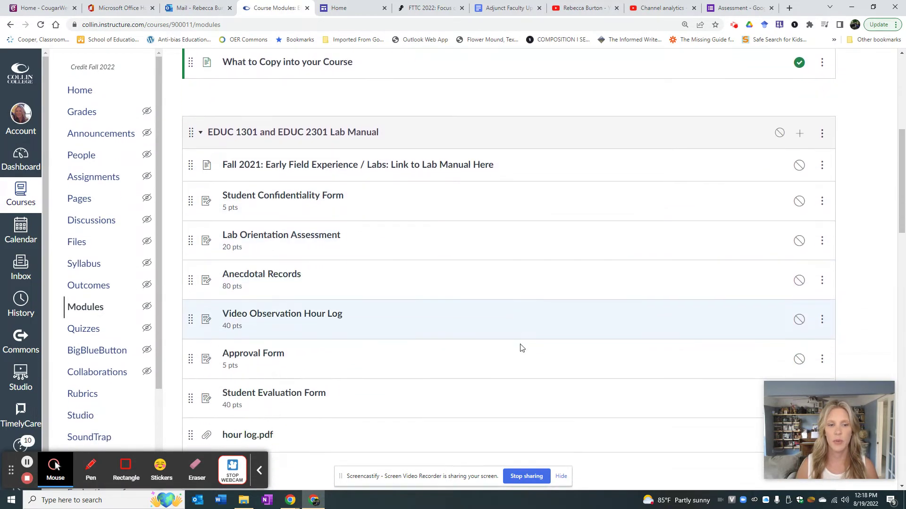
{"action": "scroll", "coordinate": [523, 353], "scroll_direction": "up", "scroll_amount": 11}
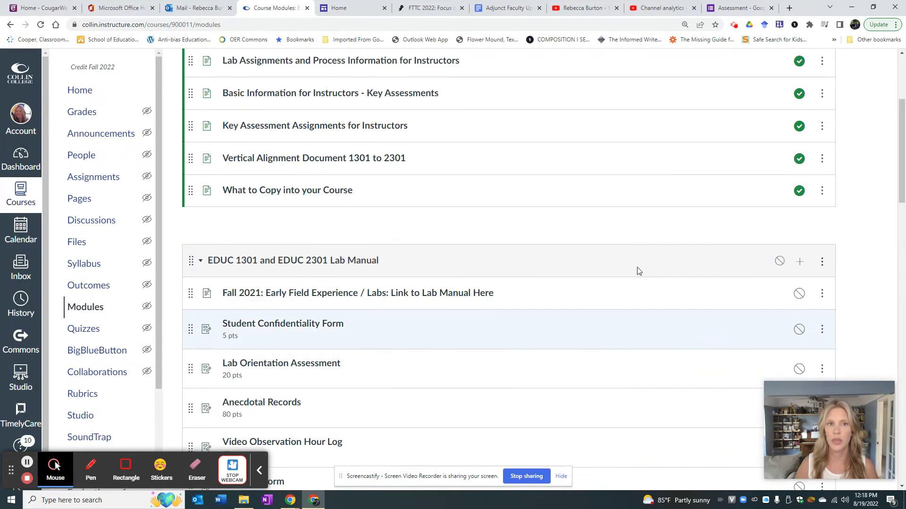
{"action": "left_click", "coordinate": [822, 178]}
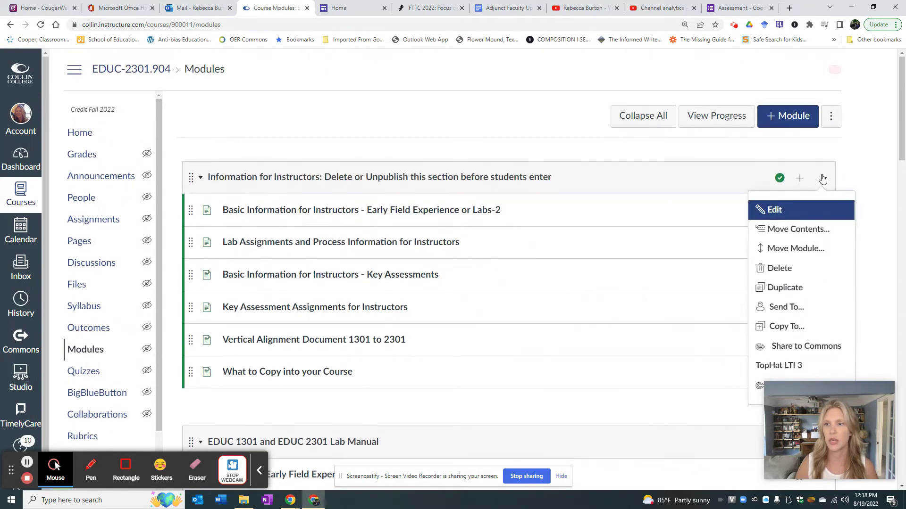
{"action": "left_click", "coordinate": [776, 268]}
{"action": "left_click", "coordinate": [498, 78]}
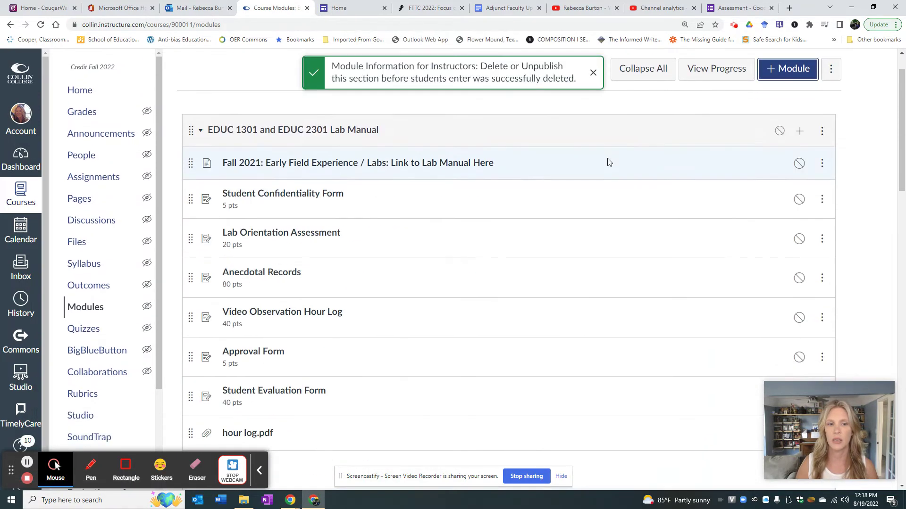
Step: Delete the EDUC 1301 and EDUC 2301 Lab Manual module, leaving Key Assessments/Lab Projects
{"action": "left_click", "coordinate": [822, 132]}
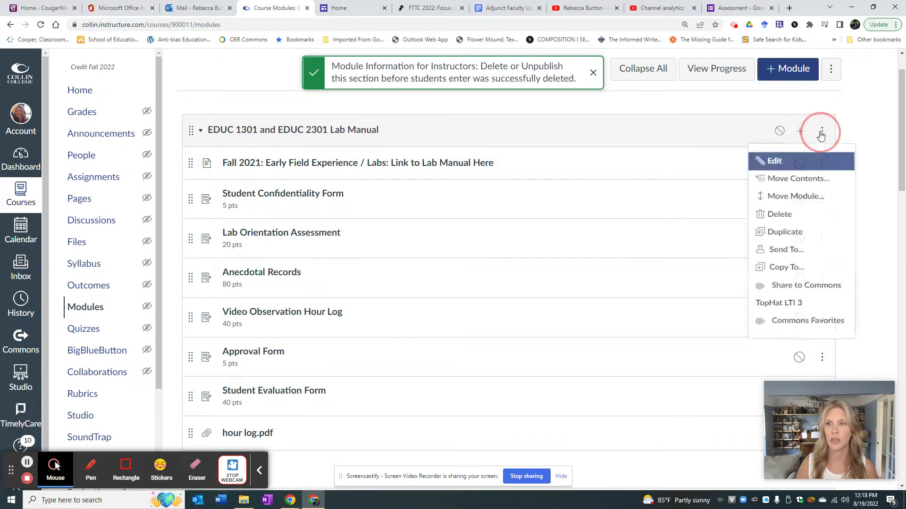
{"action": "left_click", "coordinate": [774, 222]}
{"action": "left_click", "coordinate": [498, 77]}
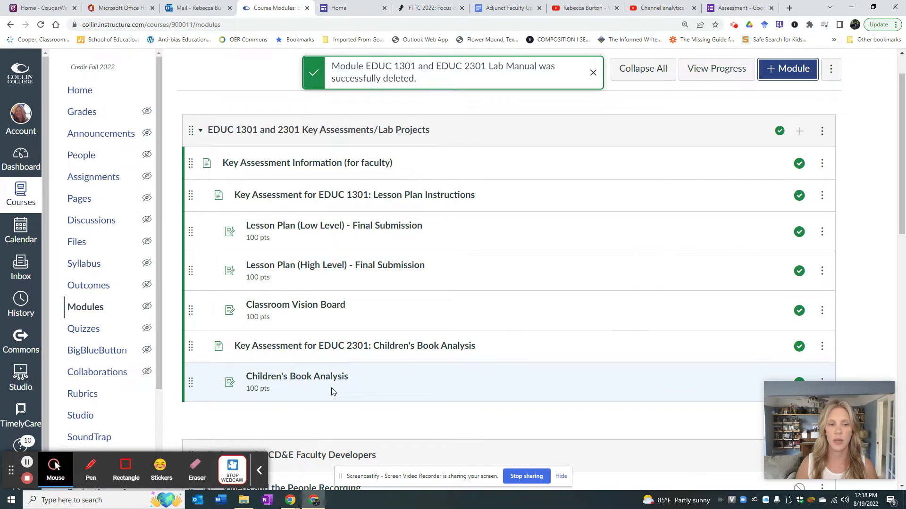
{"action": "scroll", "coordinate": [456, 327], "scroll_direction": "down", "scroll_amount": 1}
{"action": "scroll", "coordinate": [456, 327], "scroll_direction": "up", "scroll_amount": 1}
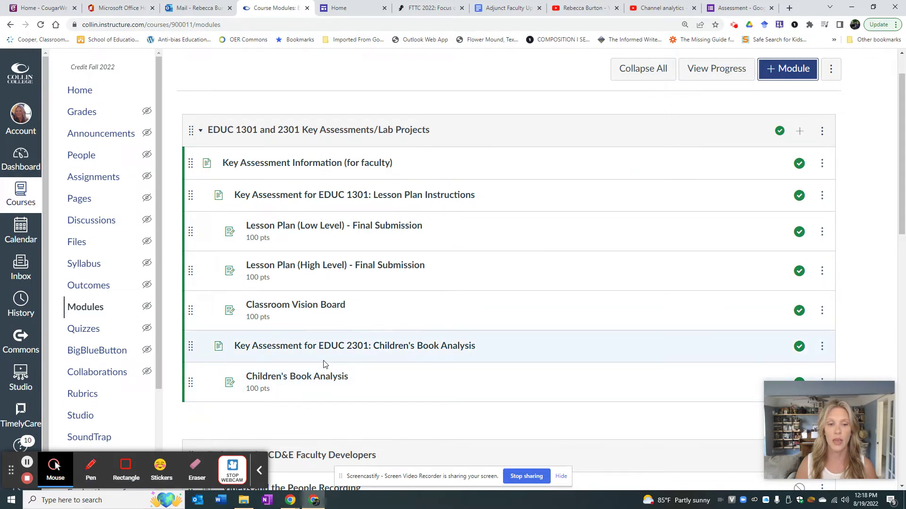
Step: Open Lesson Plan (Low Level) - Final Submission and scroll its rubric to the 100-point total
{"action": "left_click", "coordinate": [306, 230]}
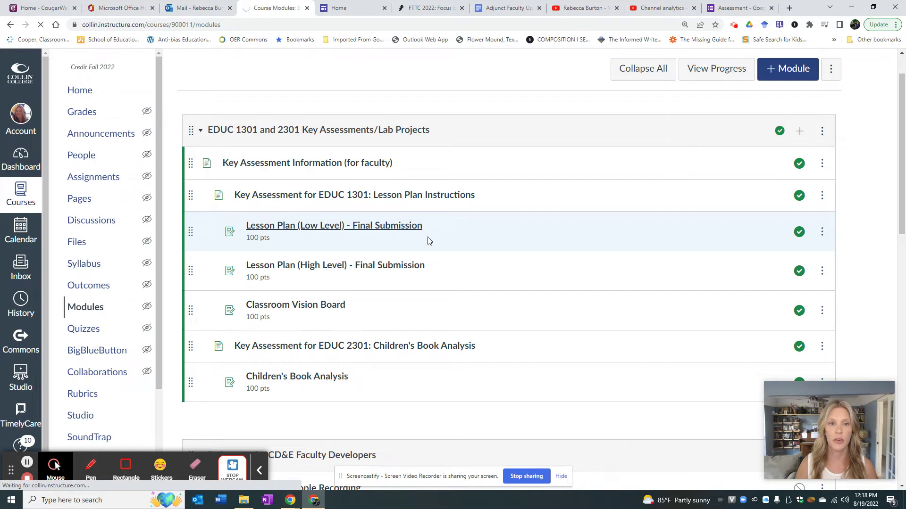
{"action": "scroll", "coordinate": [500, 264], "scroll_direction": "down", "scroll_amount": 2}
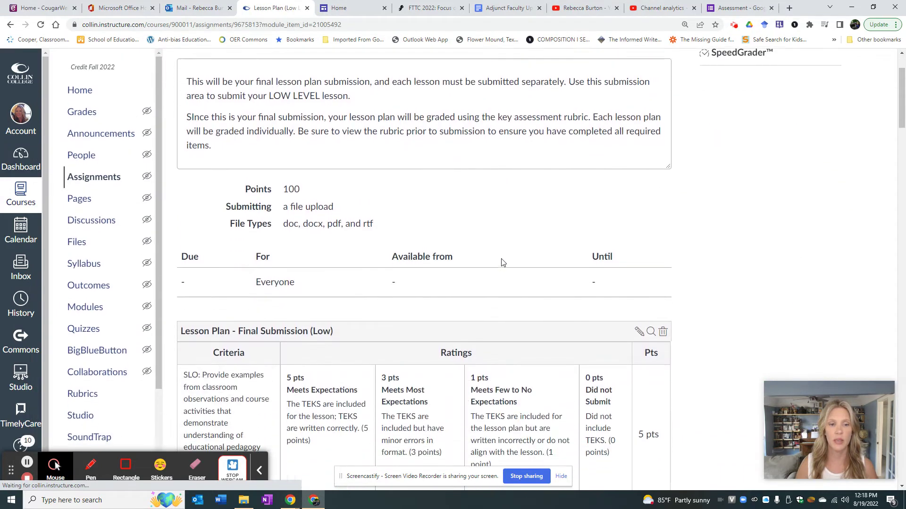
{"action": "scroll", "coordinate": [502, 263], "scroll_direction": "down", "scroll_amount": 4}
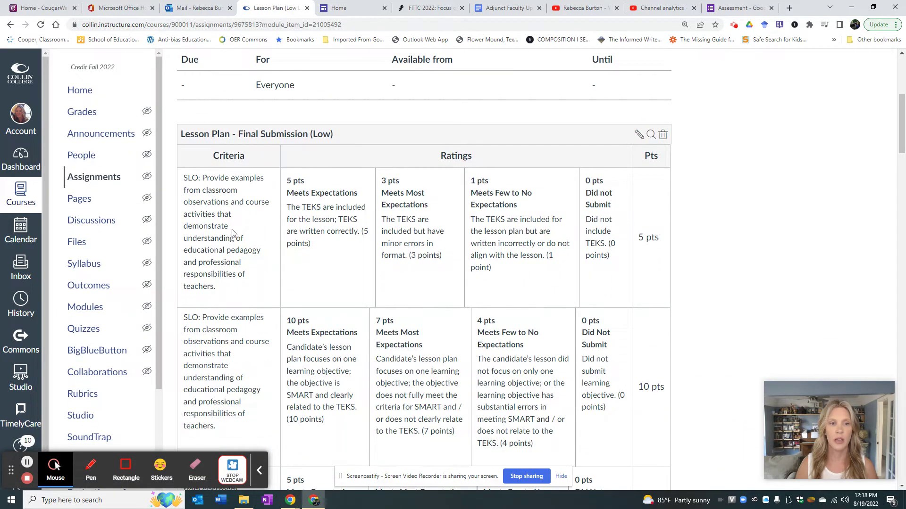
{"action": "scroll", "coordinate": [226, 365], "scroll_direction": "down", "scroll_amount": 7}
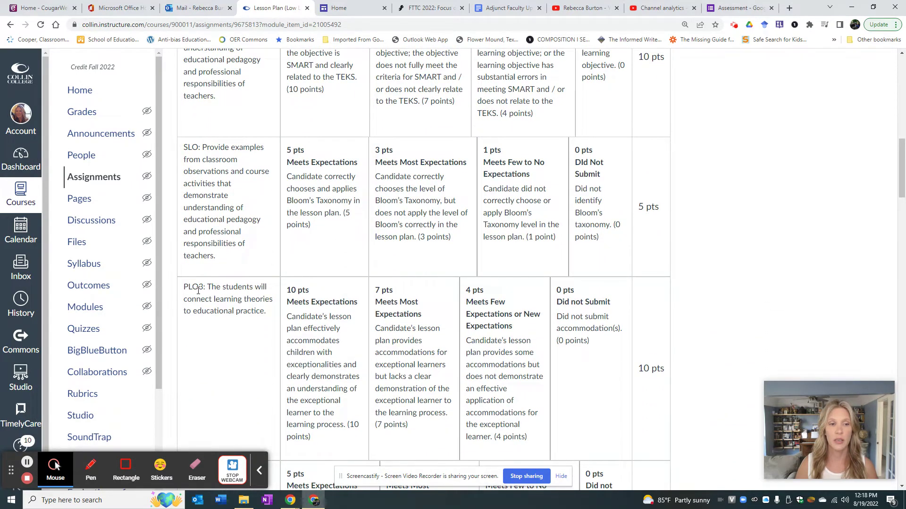
{"action": "scroll", "coordinate": [203, 293], "scroll_direction": "down", "scroll_amount": 7}
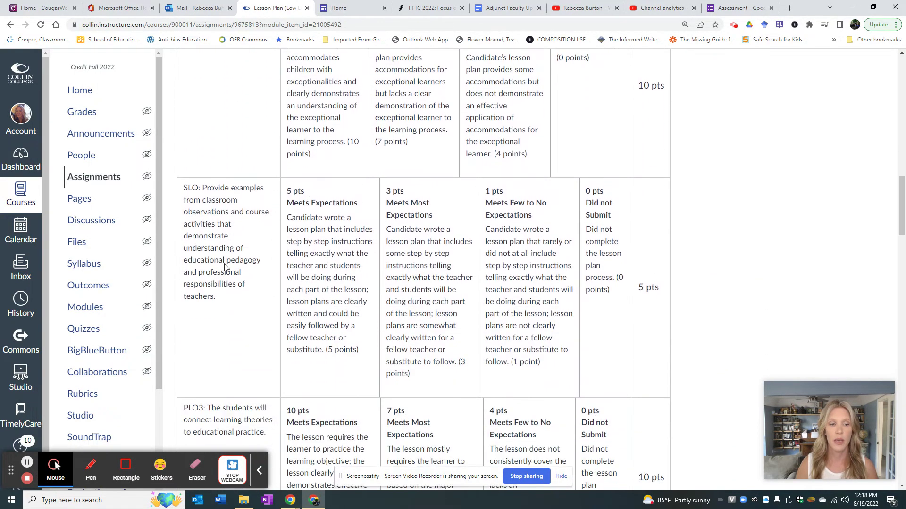
{"action": "scroll", "coordinate": [230, 360], "scroll_direction": "down", "scroll_amount": 10}
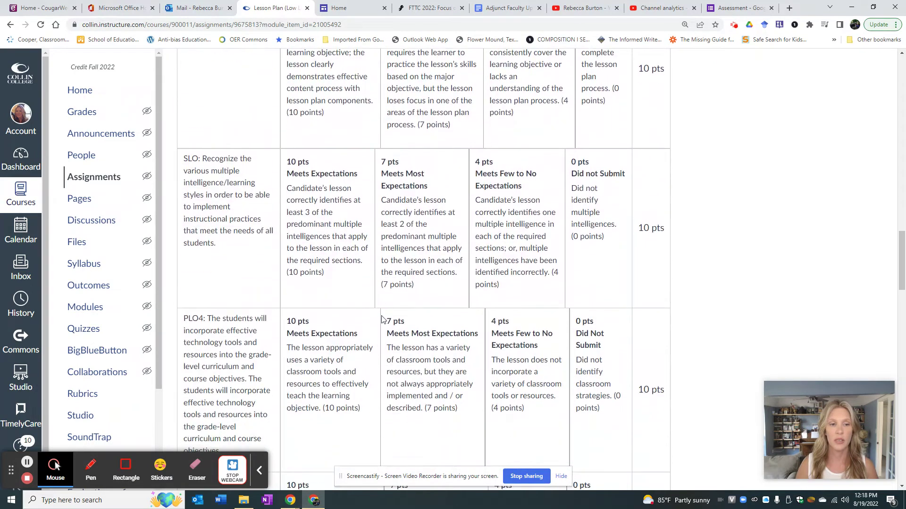
{"action": "scroll", "coordinate": [383, 321], "scroll_direction": "down", "scroll_amount": 12}
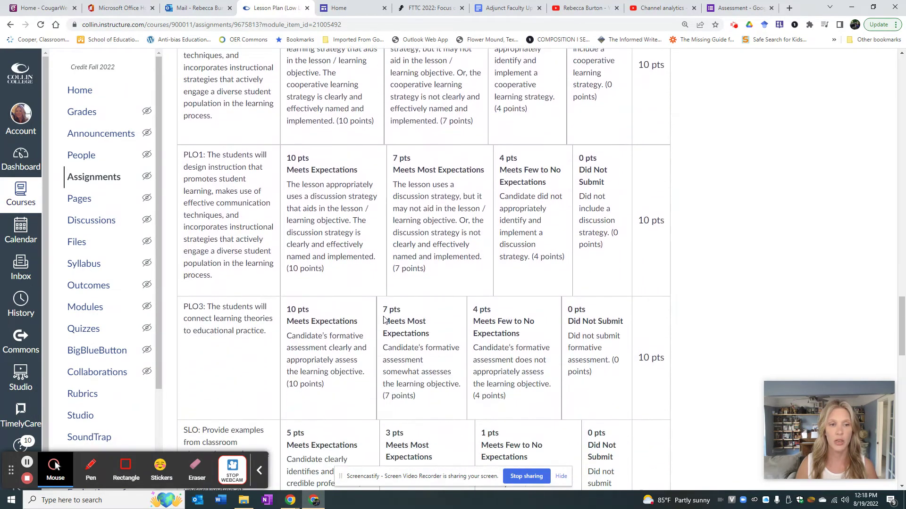
{"action": "scroll", "coordinate": [384, 319], "scroll_direction": "down", "scroll_amount": 6}
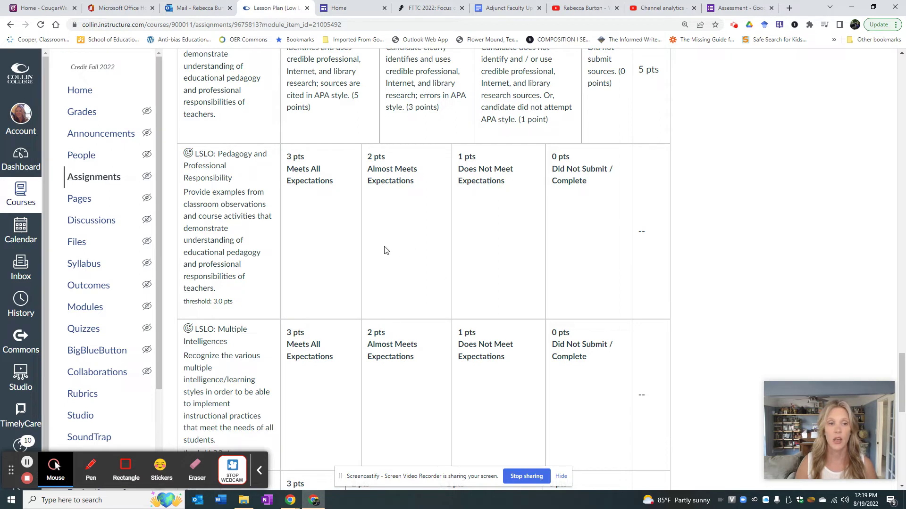
{"action": "scroll", "coordinate": [350, 259], "scroll_direction": "down", "scroll_amount": 1}
{"action": "scroll", "coordinate": [350, 260], "scroll_direction": "down", "scroll_amount": 1}
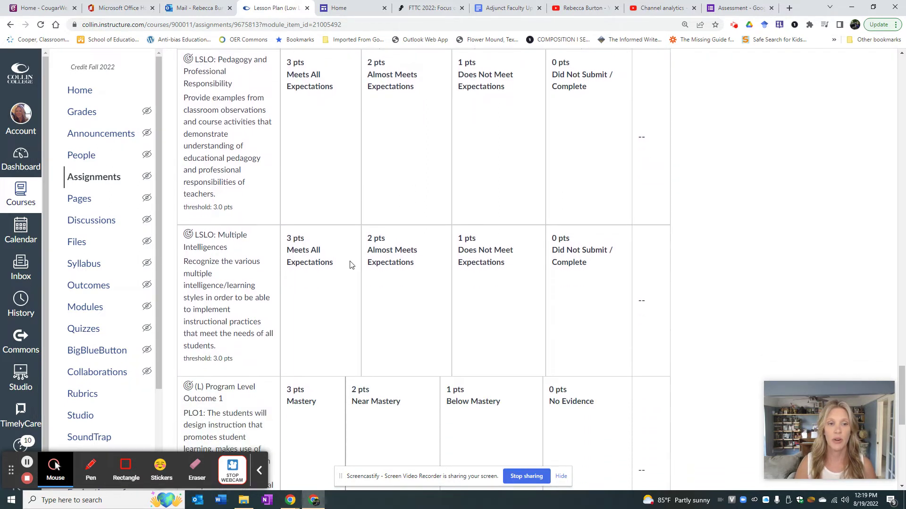
{"action": "scroll", "coordinate": [345, 297], "scroll_direction": "down", "scroll_amount": 5}
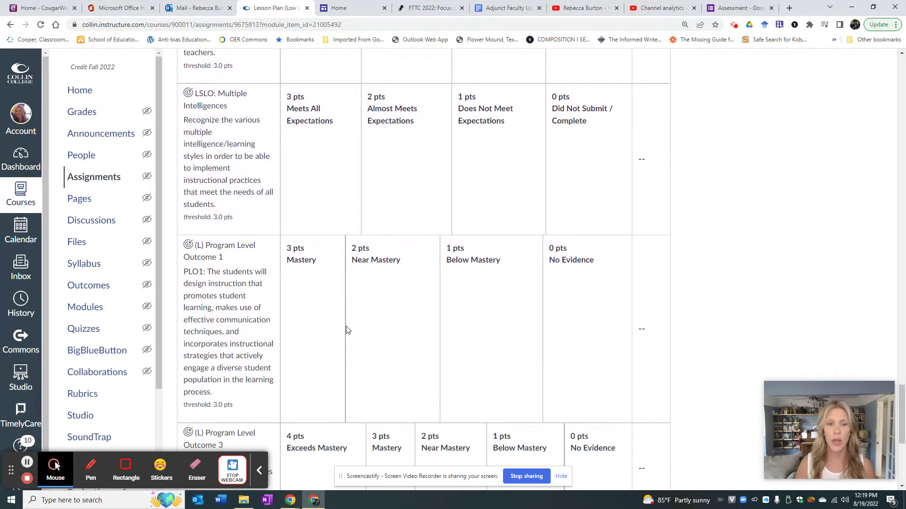
{"action": "scroll", "coordinate": [345, 311], "scroll_direction": "down", "scroll_amount": 3}
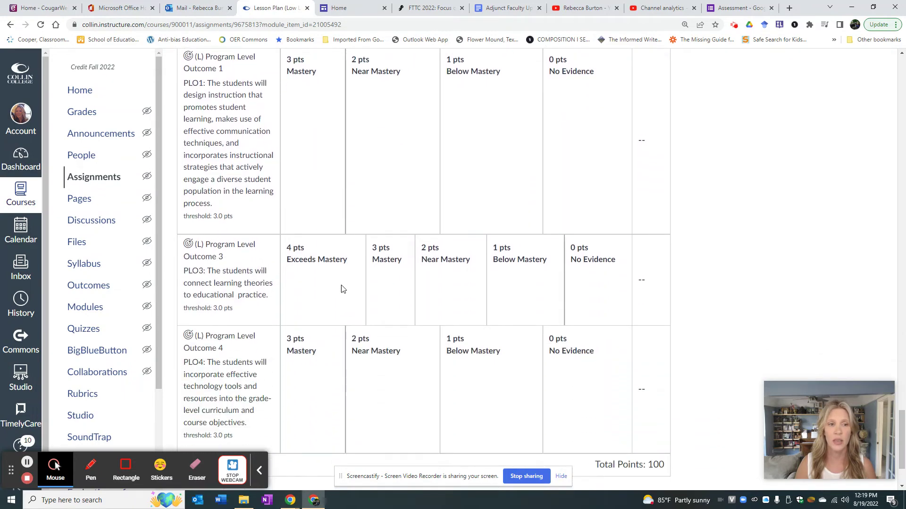
{"action": "scroll", "coordinate": [342, 287], "scroll_direction": "down", "scroll_amount": 1}
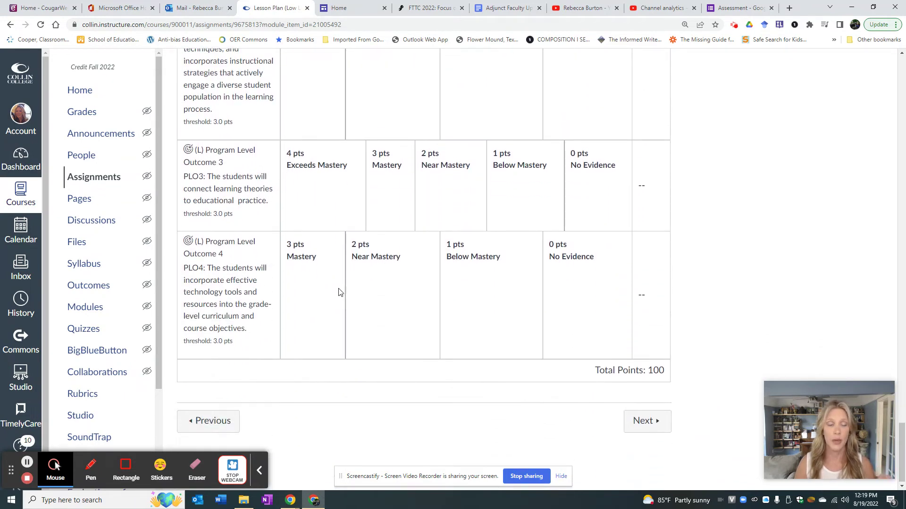
{"action": "scroll", "coordinate": [344, 305], "scroll_direction": "up", "scroll_amount": 1}
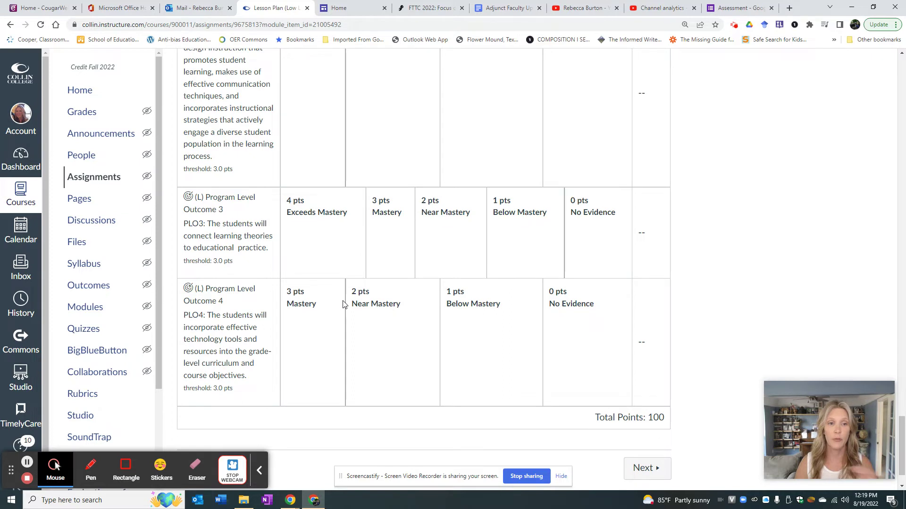
{"action": "scroll", "coordinate": [343, 307], "scroll_direction": "up", "scroll_amount": 1}
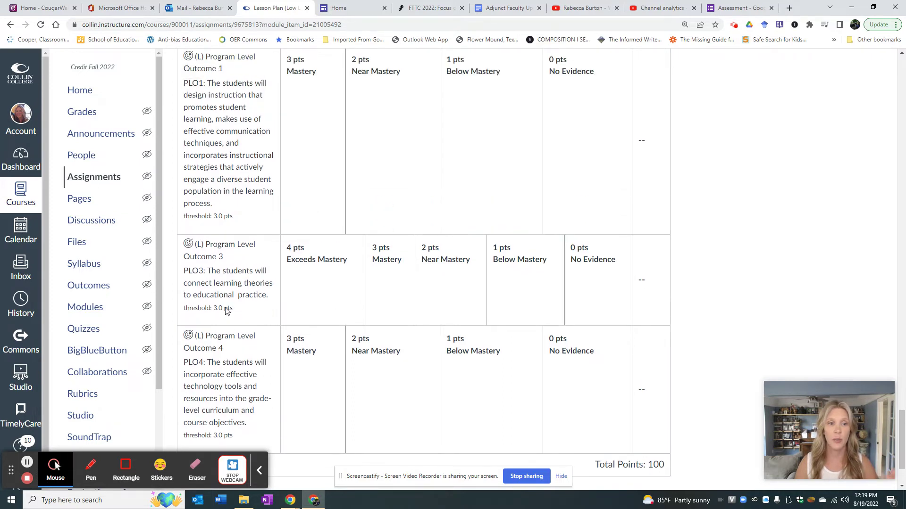
{"action": "scroll", "coordinate": [302, 375], "scroll_direction": "up", "scroll_amount": 4}
{"action": "scroll", "coordinate": [405, 373], "scroll_direction": "down", "scroll_amount": 6}
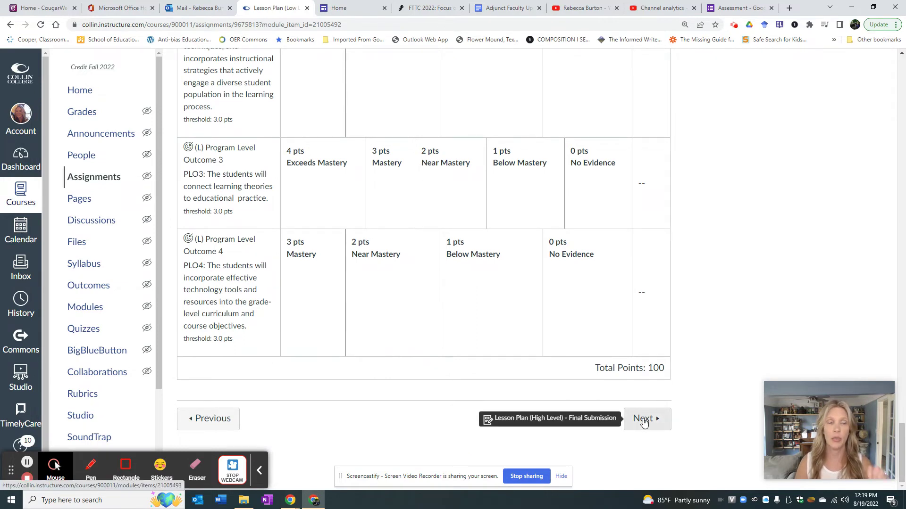
Step: Move to Lesson Plan (High Level) - Final Submission and scroll its (H) outcome rubric rows
{"action": "left_click", "coordinate": [642, 421]}
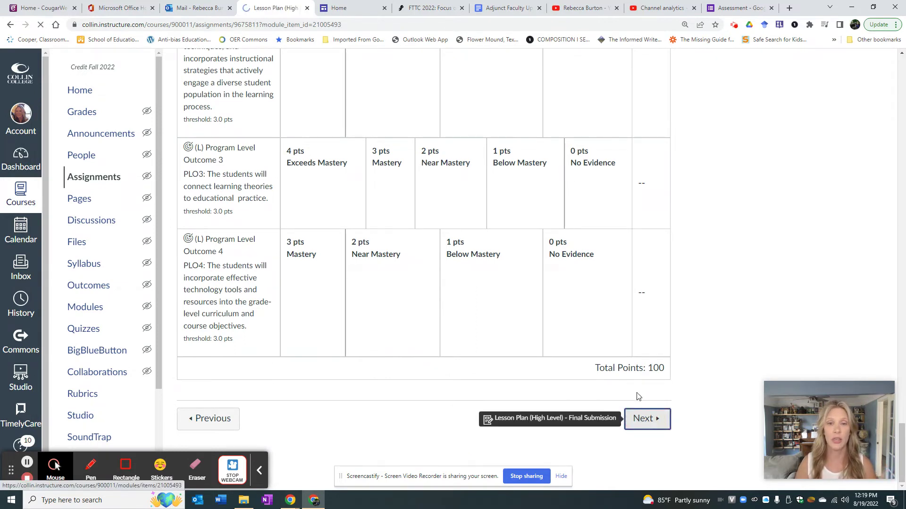
{"action": "scroll", "coordinate": [583, 347], "scroll_direction": "down", "scroll_amount": 2}
{"action": "scroll", "coordinate": [584, 348], "scroll_direction": "down", "scroll_amount": 12}
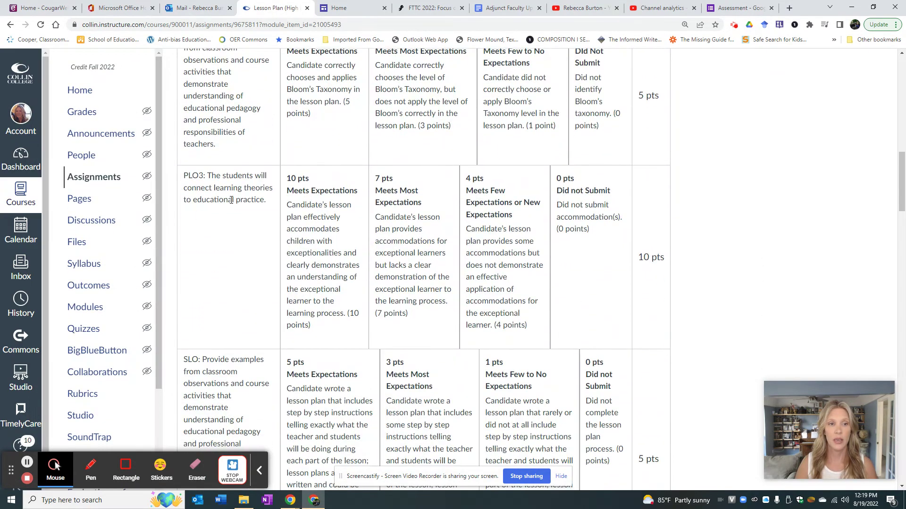
{"action": "scroll", "coordinate": [385, 301], "scroll_direction": "down", "scroll_amount": 10}
{"action": "scroll", "coordinate": [385, 301], "scroll_direction": "down", "scroll_amount": 15}
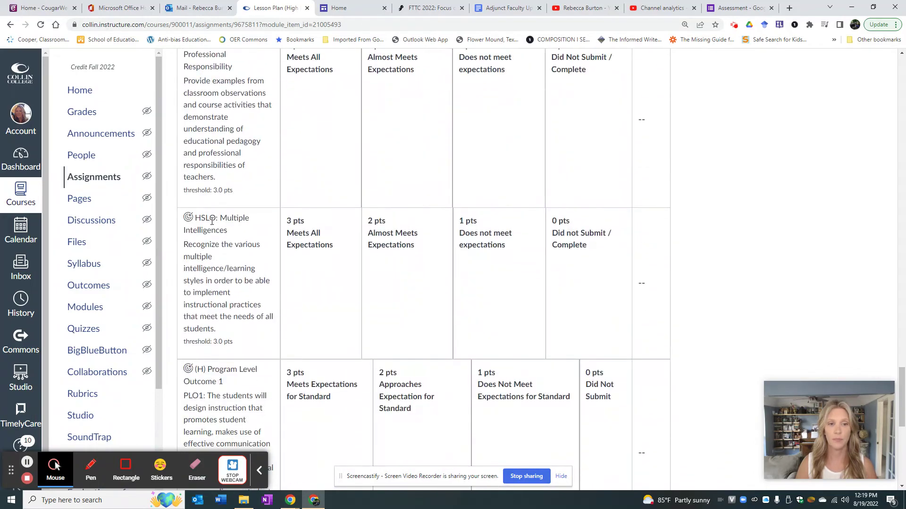
{"action": "scroll", "coordinate": [240, 351], "scroll_direction": "down", "scroll_amount": 6}
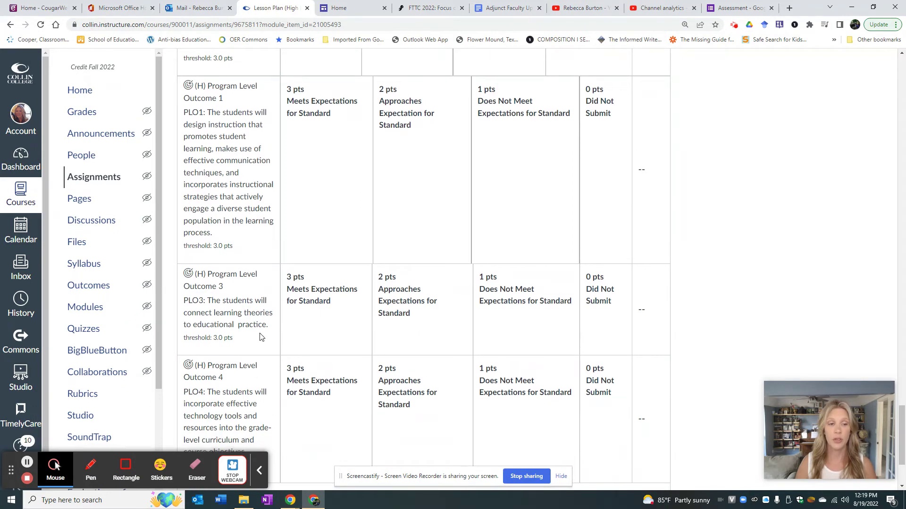
{"action": "scroll", "coordinate": [260, 321], "scroll_direction": "down", "scroll_amount": 2}
{"action": "scroll", "coordinate": [262, 337], "scroll_direction": "up", "scroll_amount": 1}
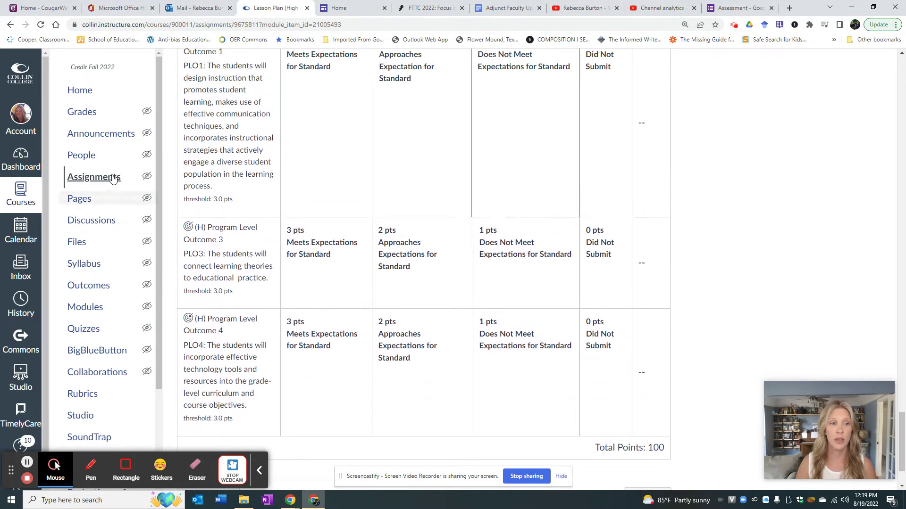
Step: Open Children's Book Analysis from the course home and scroll its PLO rubric to 100 points
{"action": "left_click", "coordinate": [80, 90]}
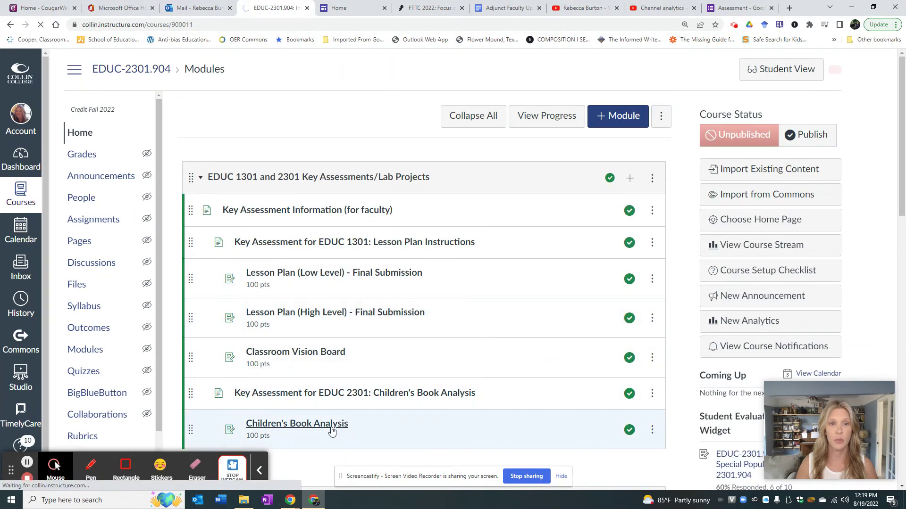
{"action": "left_click", "coordinate": [331, 427]}
{"action": "scroll", "coordinate": [524, 349], "scroll_direction": "down", "scroll_amount": 5}
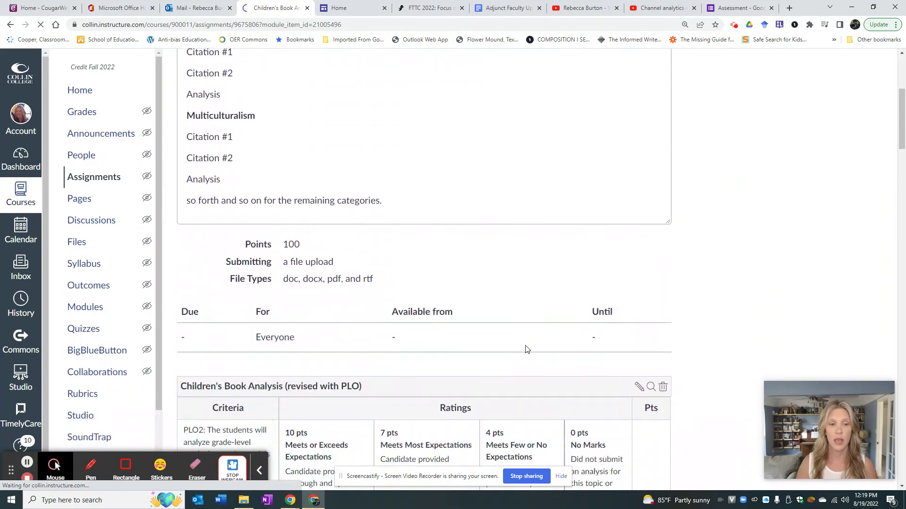
{"action": "scroll", "coordinate": [527, 349], "scroll_direction": "down", "scroll_amount": 5}
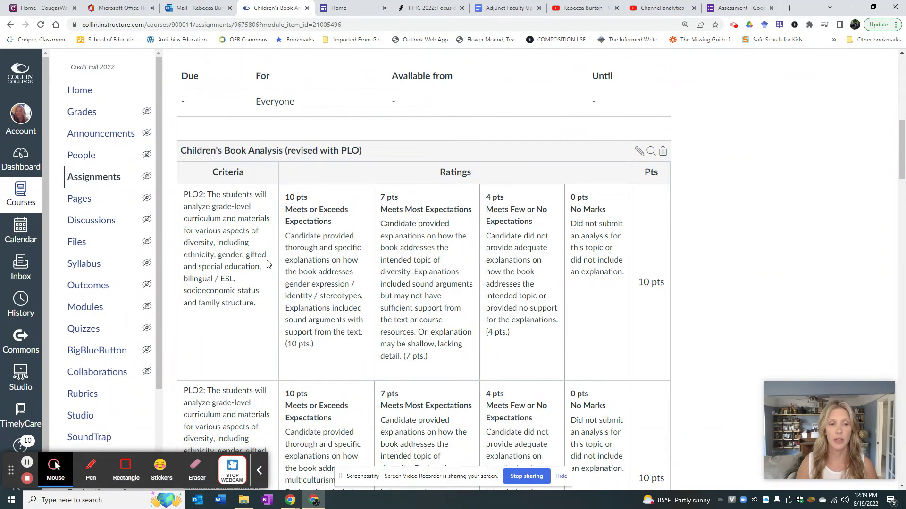
{"action": "scroll", "coordinate": [266, 263], "scroll_direction": "down", "scroll_amount": 10}
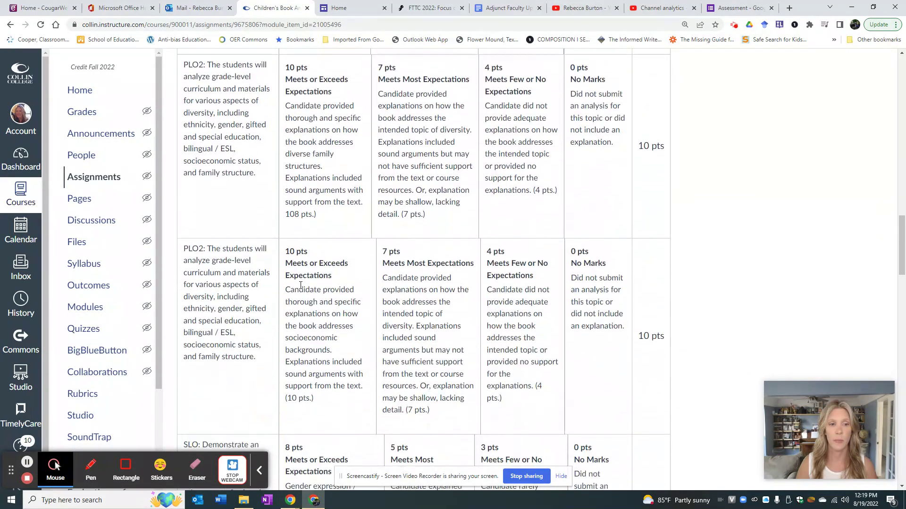
{"action": "scroll", "coordinate": [301, 286], "scroll_direction": "down", "scroll_amount": 15}
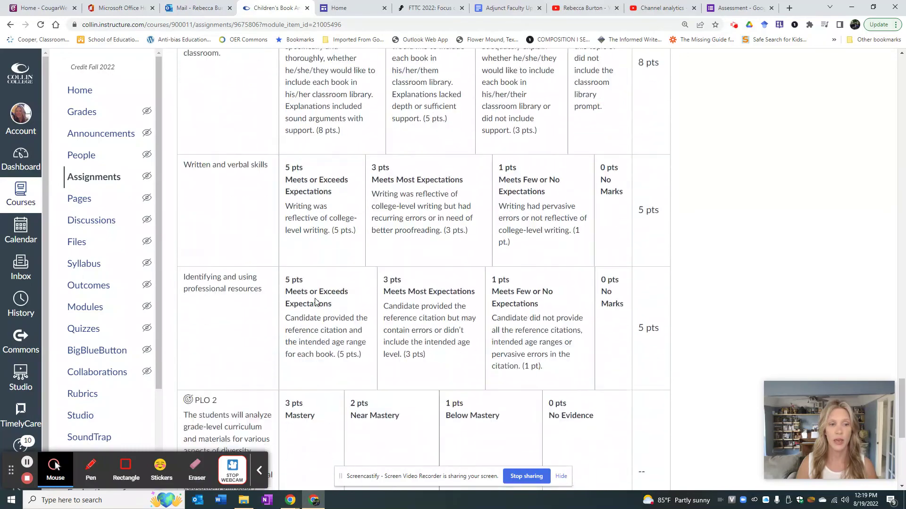
{"action": "scroll", "coordinate": [315, 302], "scroll_direction": "down", "scroll_amount": 5}
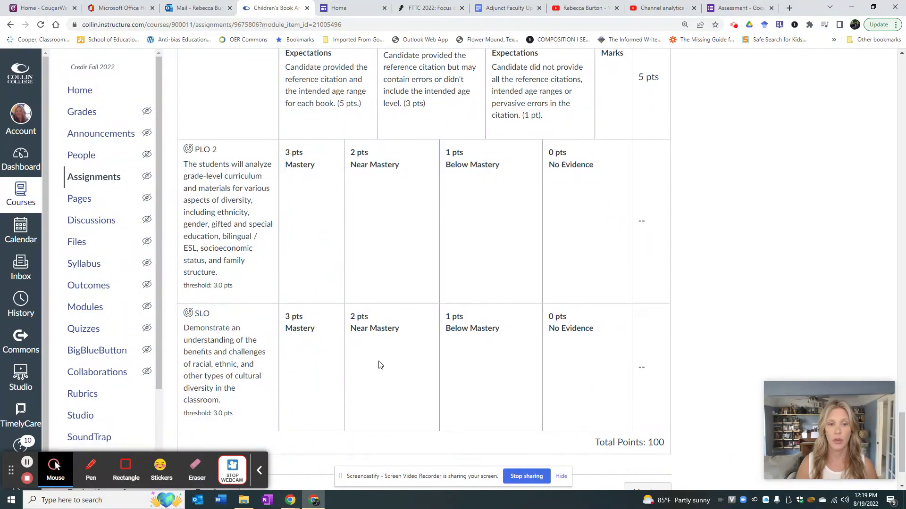
{"action": "scroll", "coordinate": [377, 358], "scroll_direction": "down", "scroll_amount": 2}
{"action": "scroll", "coordinate": [401, 372], "scroll_direction": "up", "scroll_amount": 1}
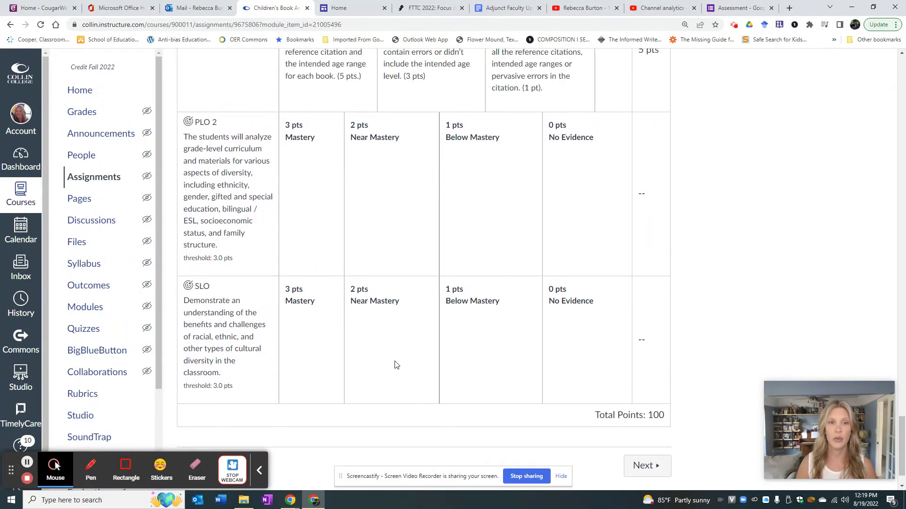